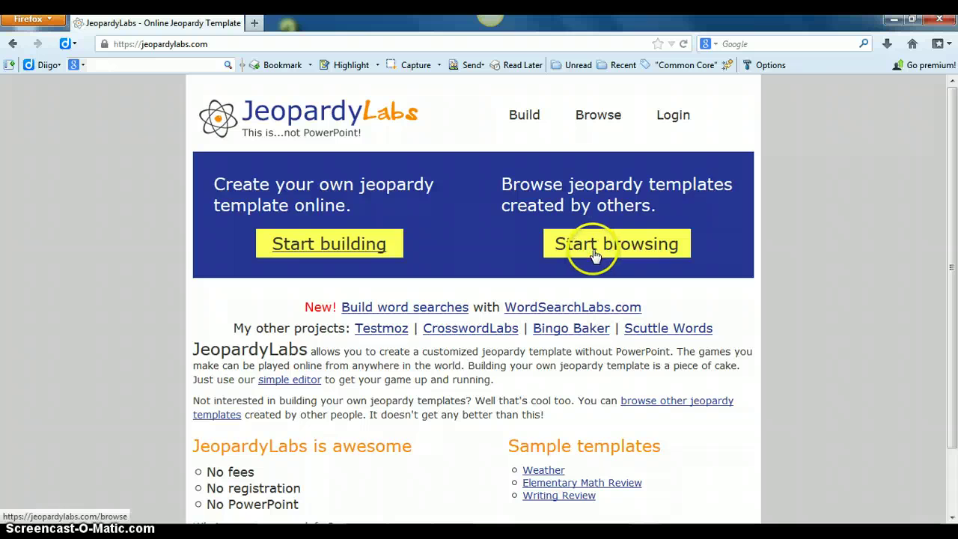
Step: Browse the templates created by others and search them for "geometry"
scroll(463, 394, down, 2)
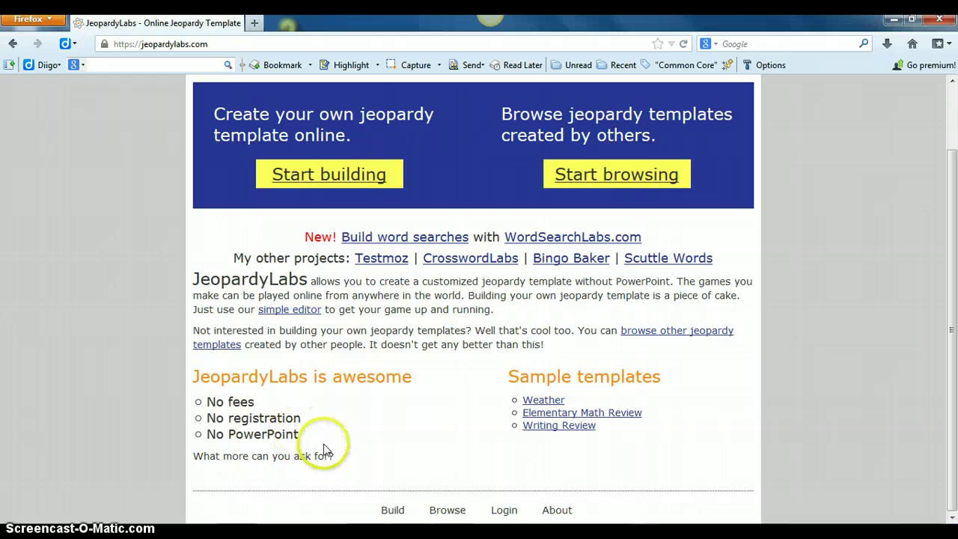
scroll(424, 431, up, 2)
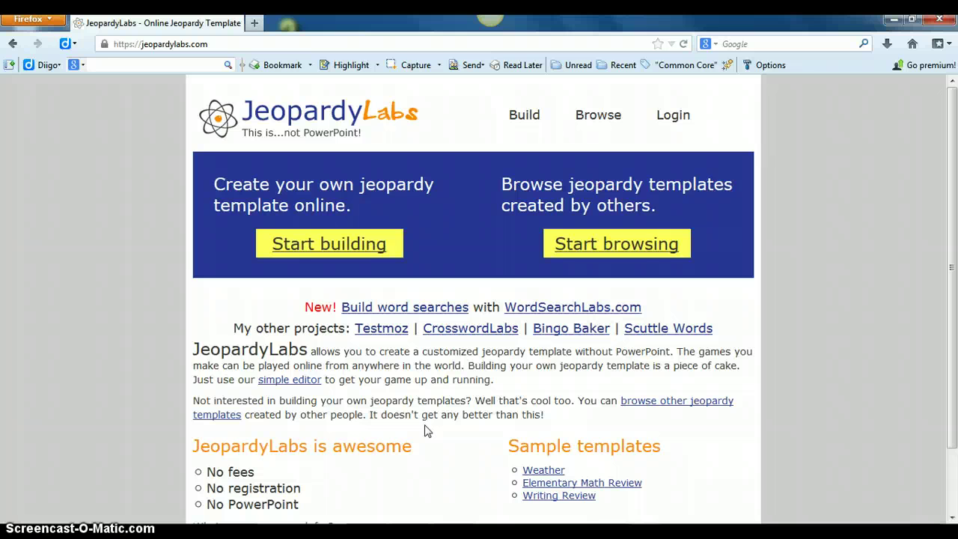
click(620, 247)
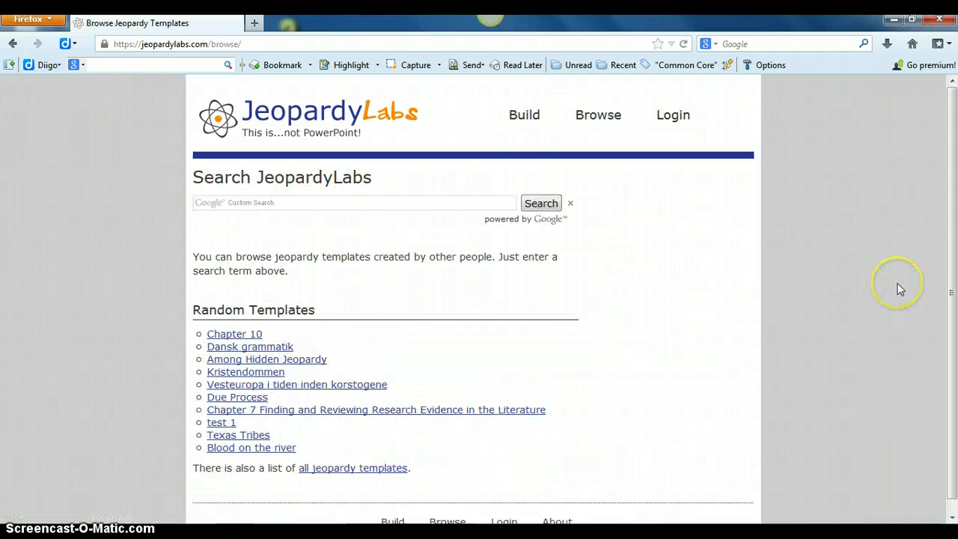
click(456, 203)
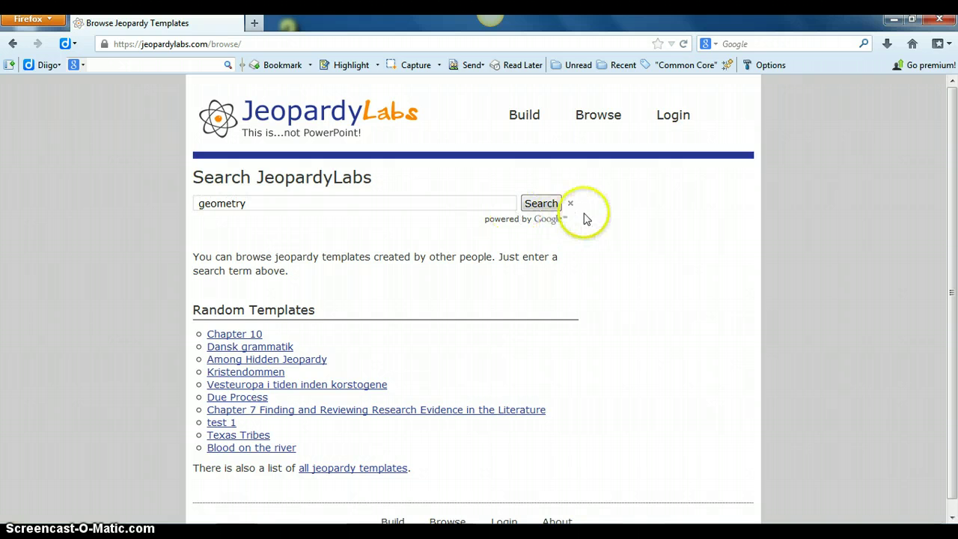
click(543, 206)
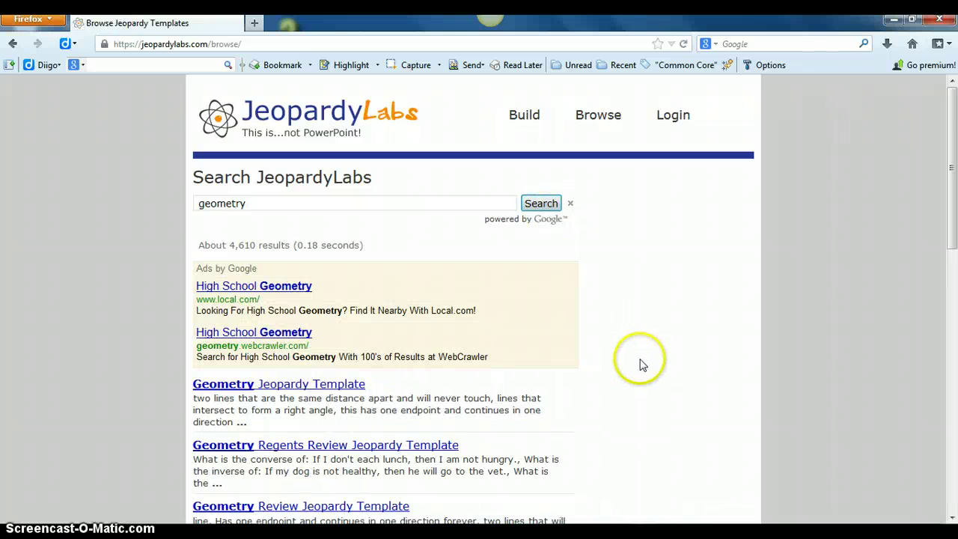
Step: Open the Geometry Review Jeopardy Template from the search results and check its team-count choices
scroll(640, 365, down, 2)
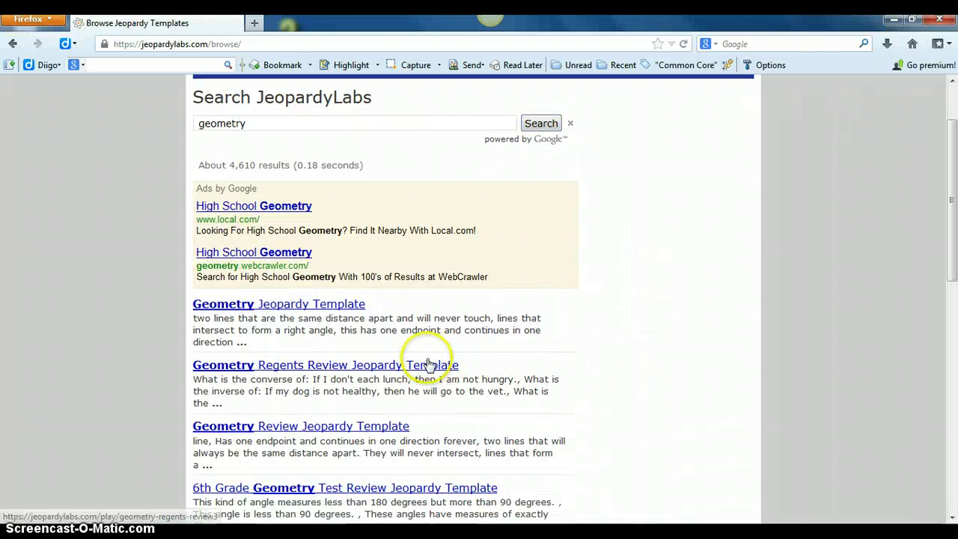
click(299, 426)
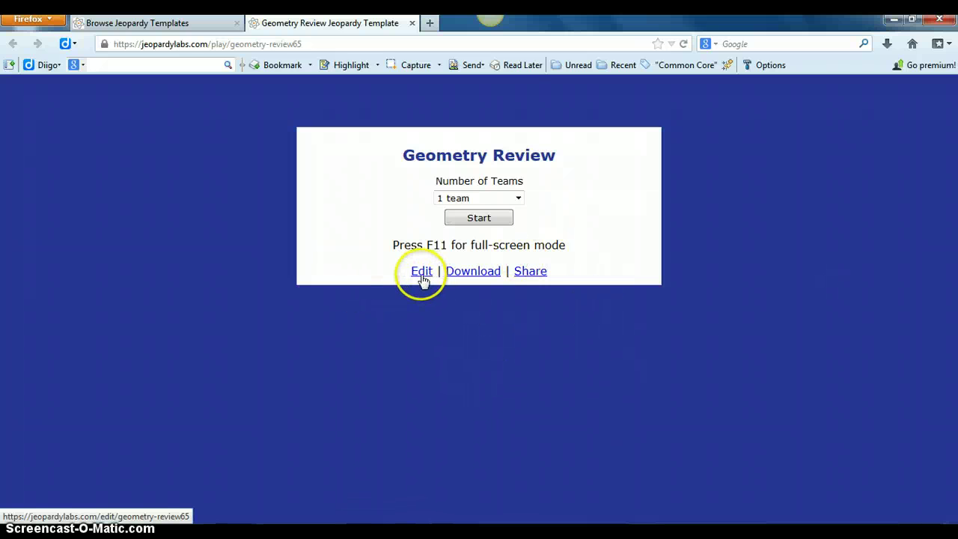
click(518, 199)
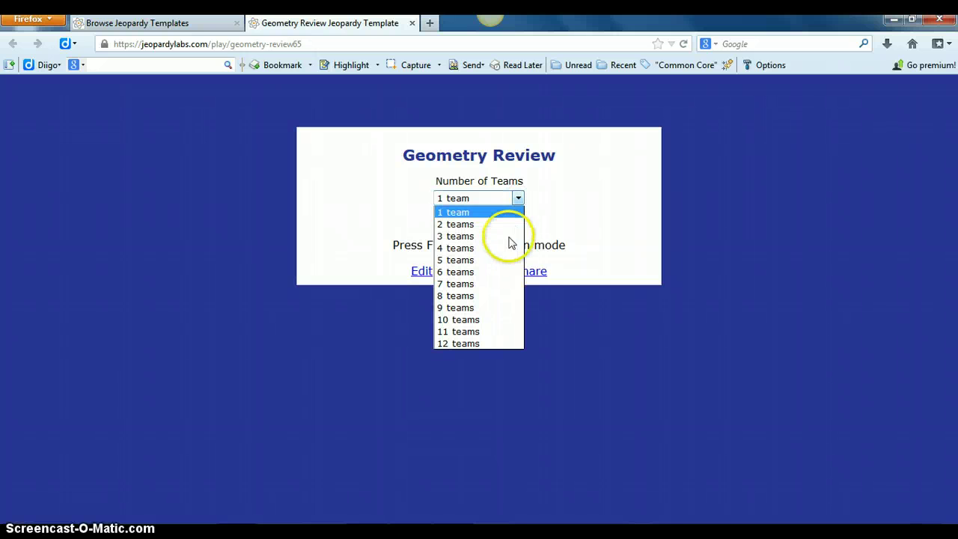
click(588, 198)
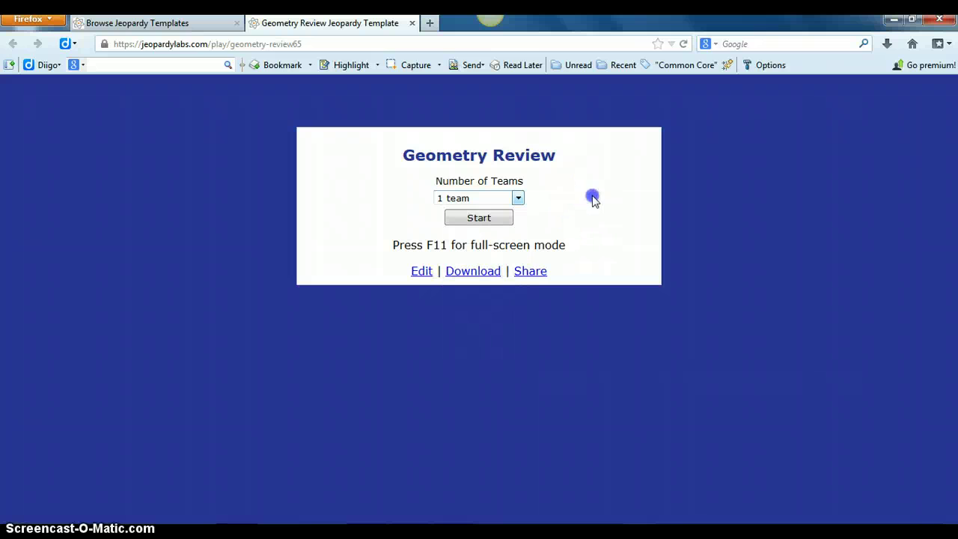
Step: Create an editable copy of the Geometry Review template with a new confirmed password, and dismiss the offer to remember it
click(423, 272)
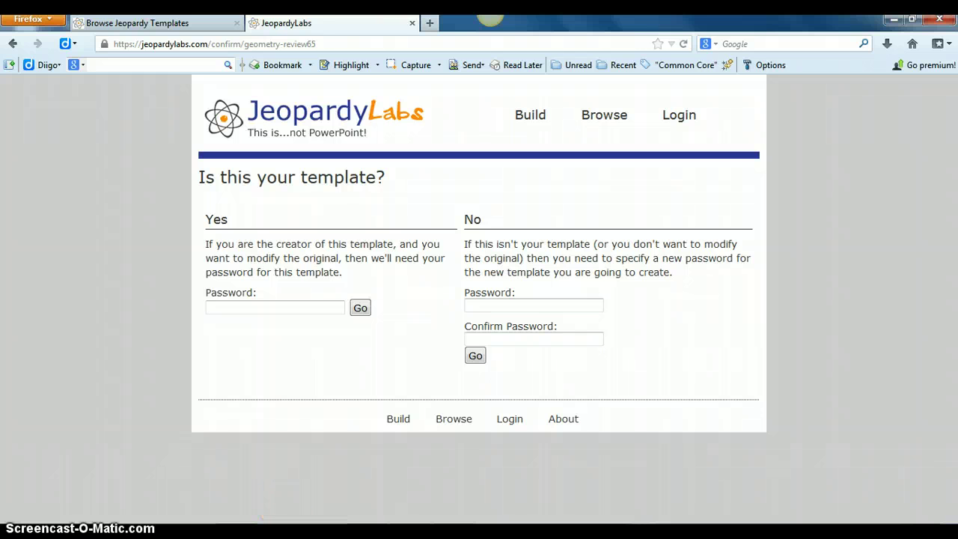
click(553, 304)
text(••••)
key(Tab)
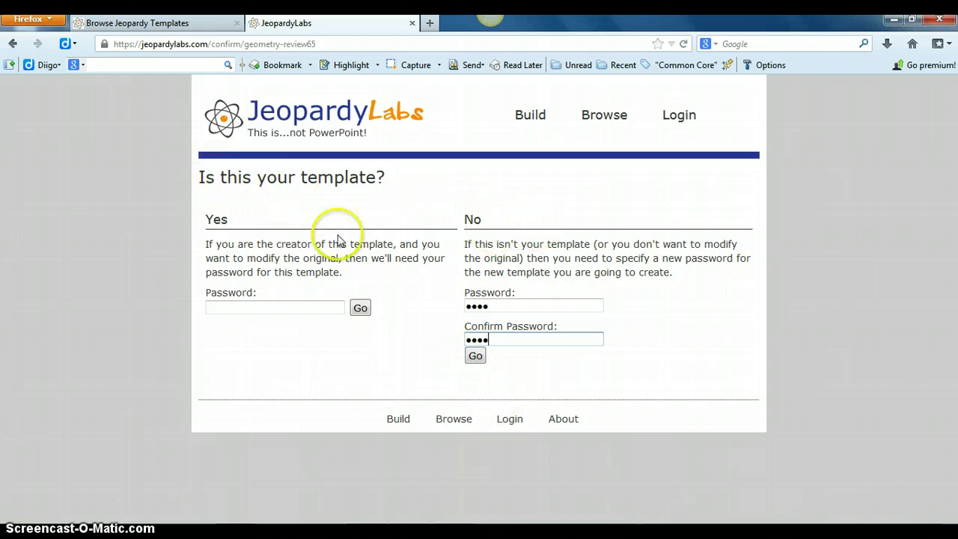
click(475, 356)
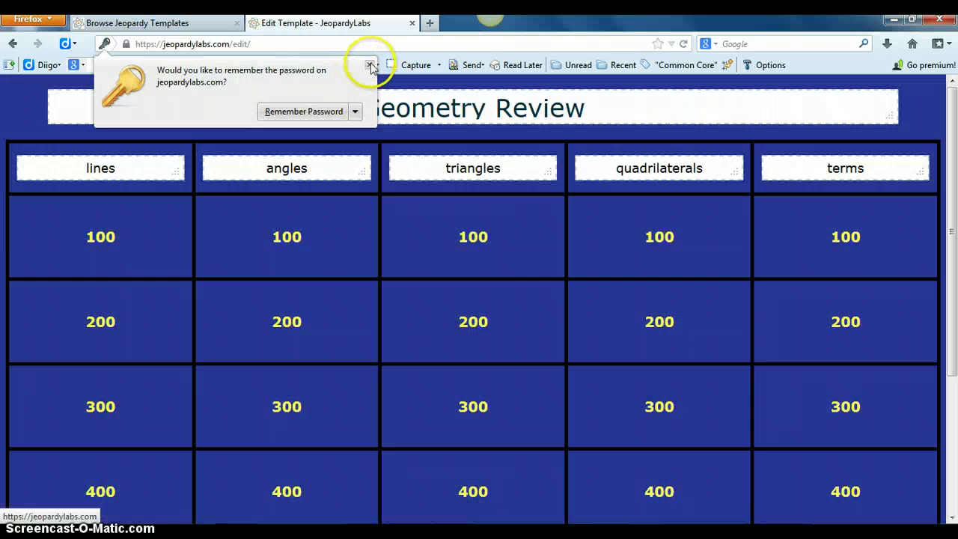
click(370, 66)
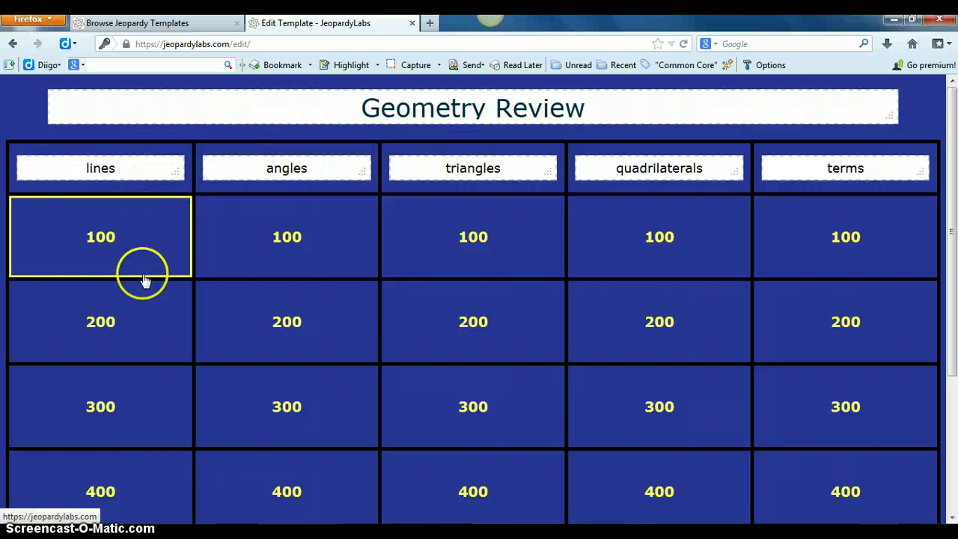
Step: Review the answer and question of the 100-point triangles clue and save it
drag(954, 180, 947, 211)
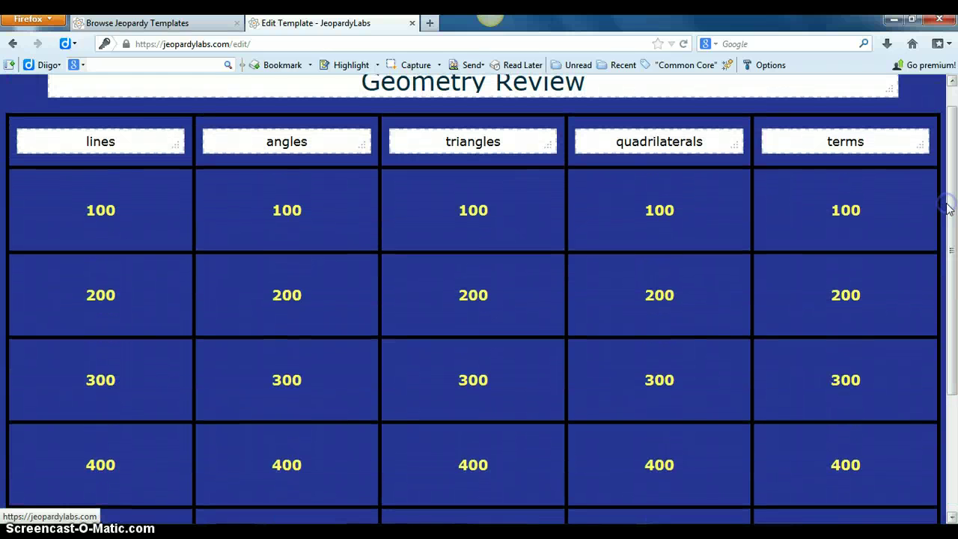
click(491, 209)
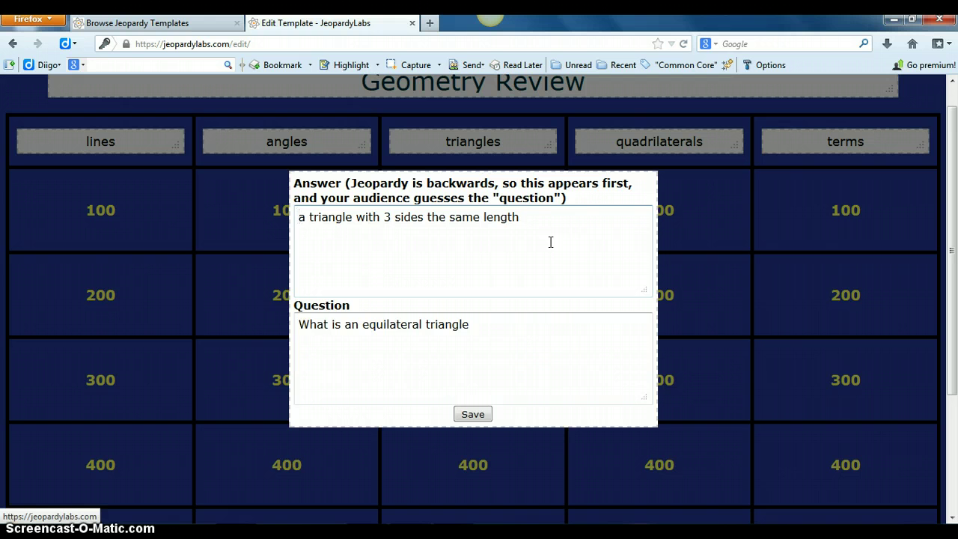
click(483, 361)
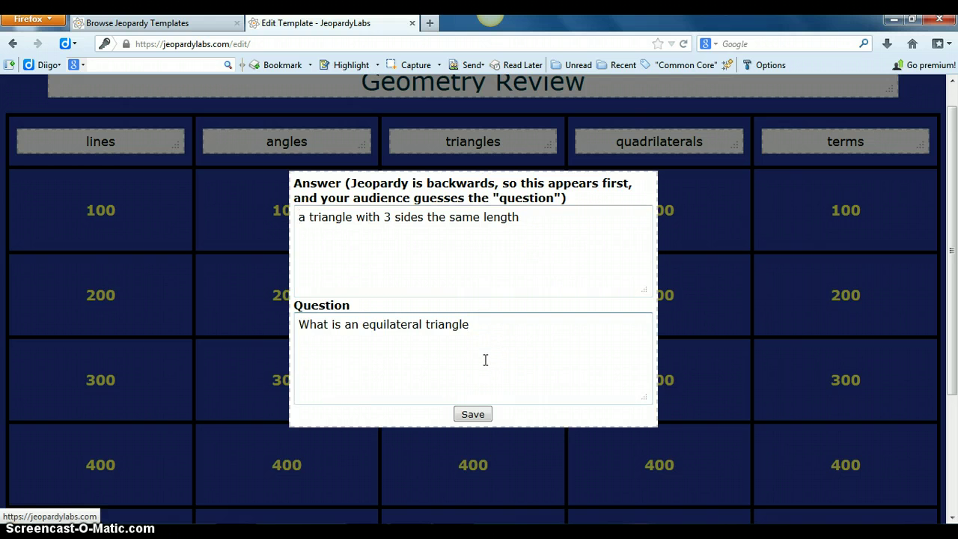
click(472, 413)
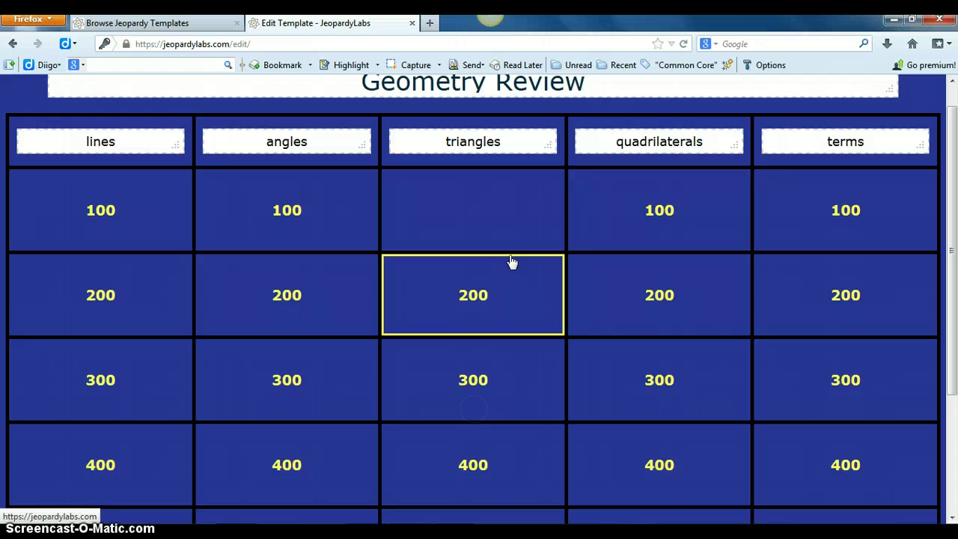
click(453, 213)
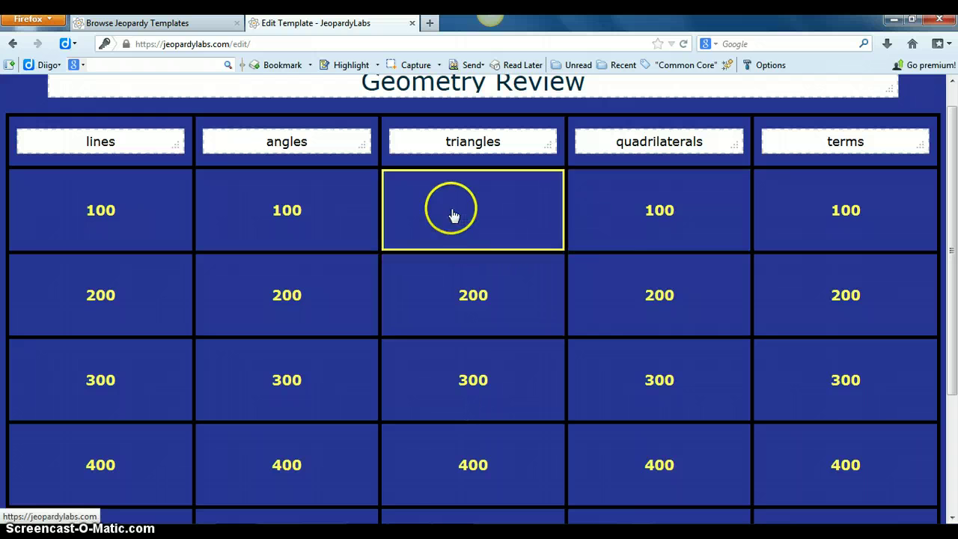
click(470, 296)
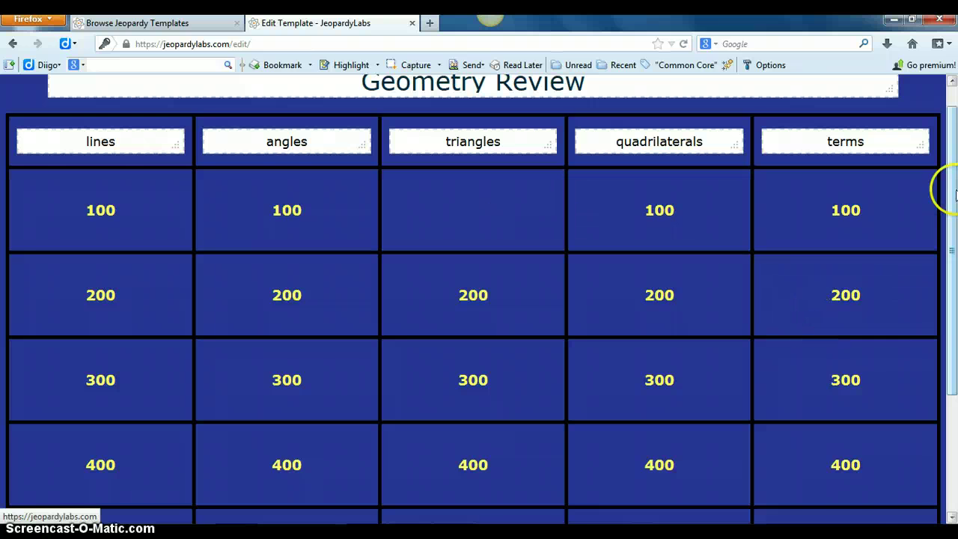
Step: Review the 400-point clues under terms and quadrilaterals, saving each one
drag(951, 201, 953, 256)
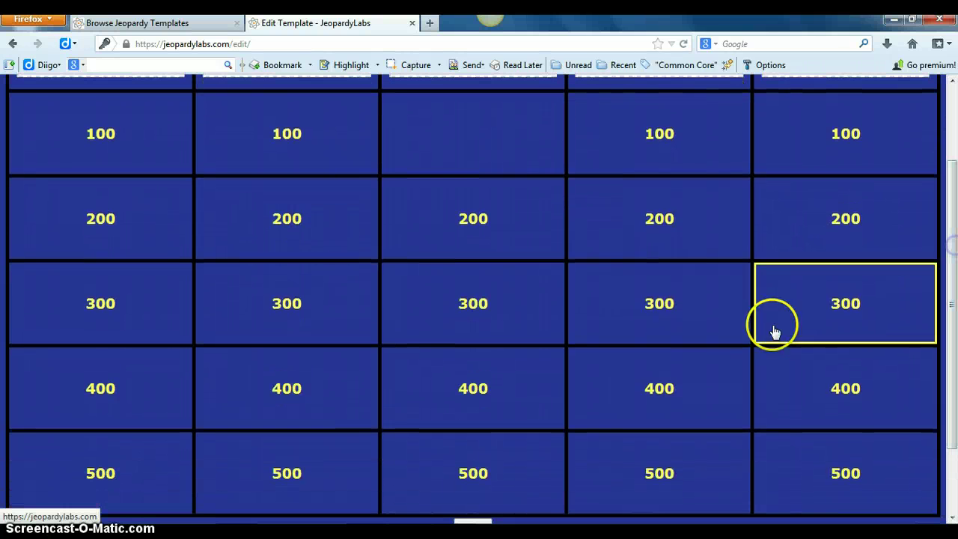
click(815, 381)
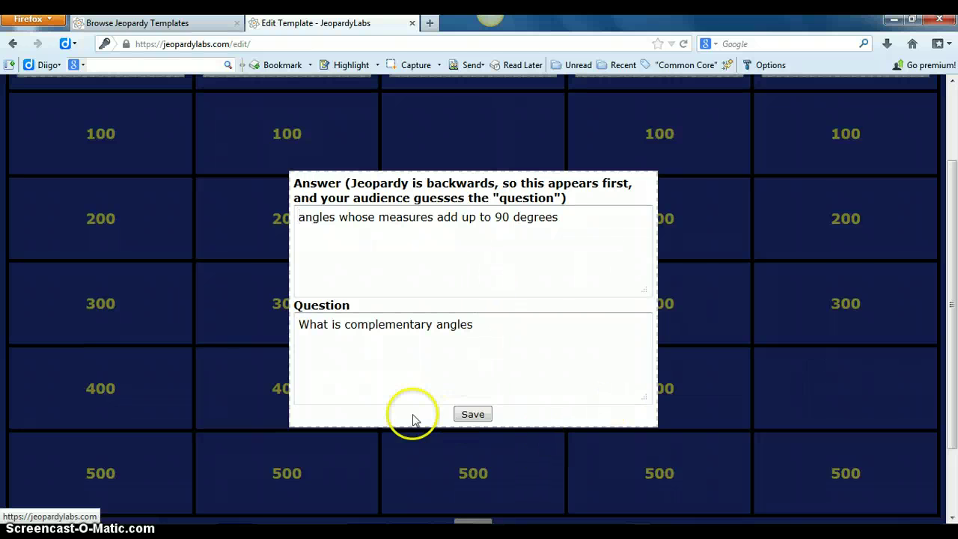
click(471, 414)
click(751, 341)
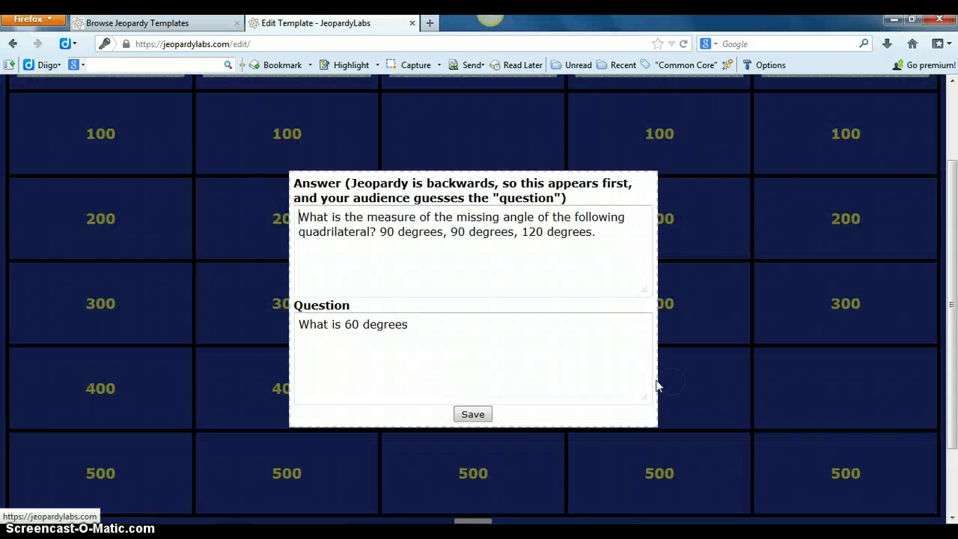
click(472, 413)
Step: In the 400-point triangles clue, remove "sides and" so the answer begins "Classify this triangle by its angles"
click(471, 418)
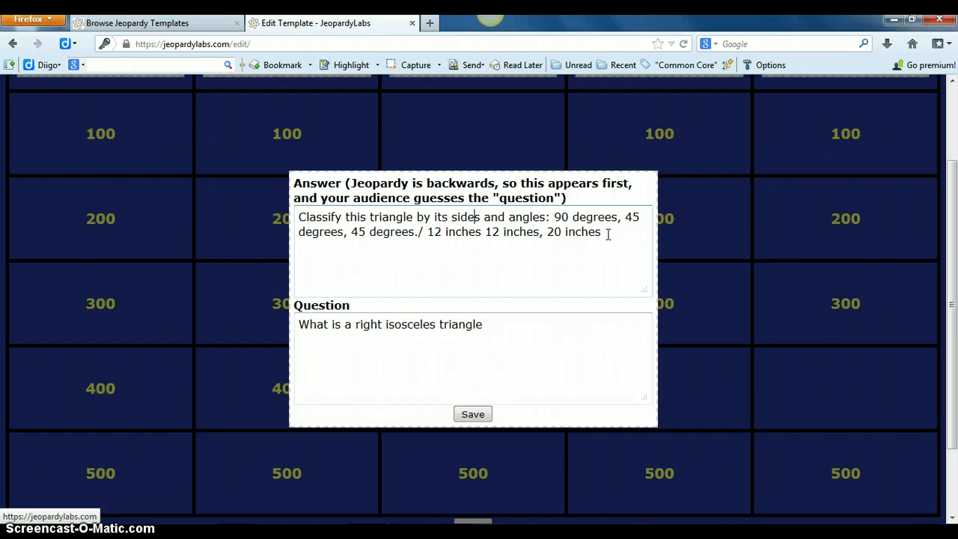
key(BackSpace)
key(BackSpace)
key(BackSpace)
key(BackSpace)
key(BackSpace)
key(BackSpace)
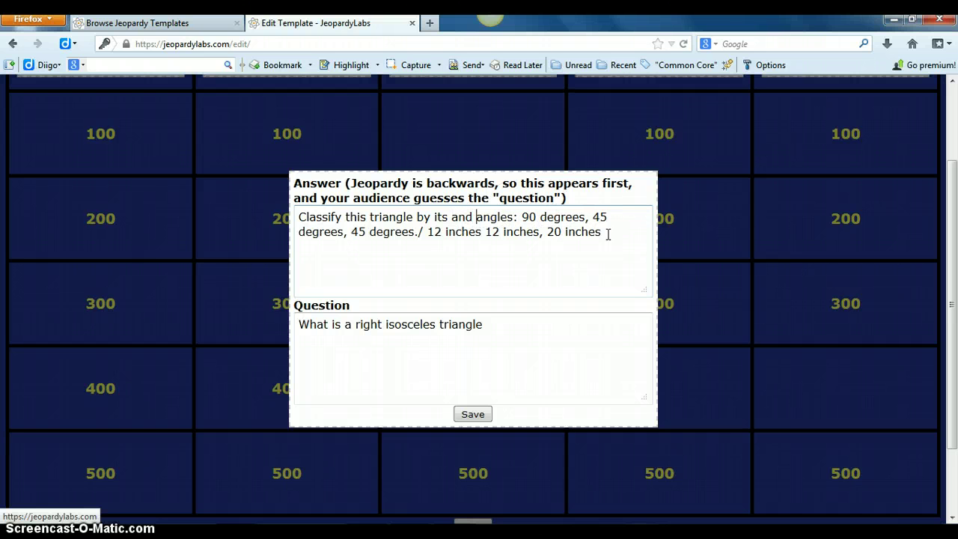
key(BackSpace)
key(BackSpace)
key(BackSpace)
key(BackSpace)
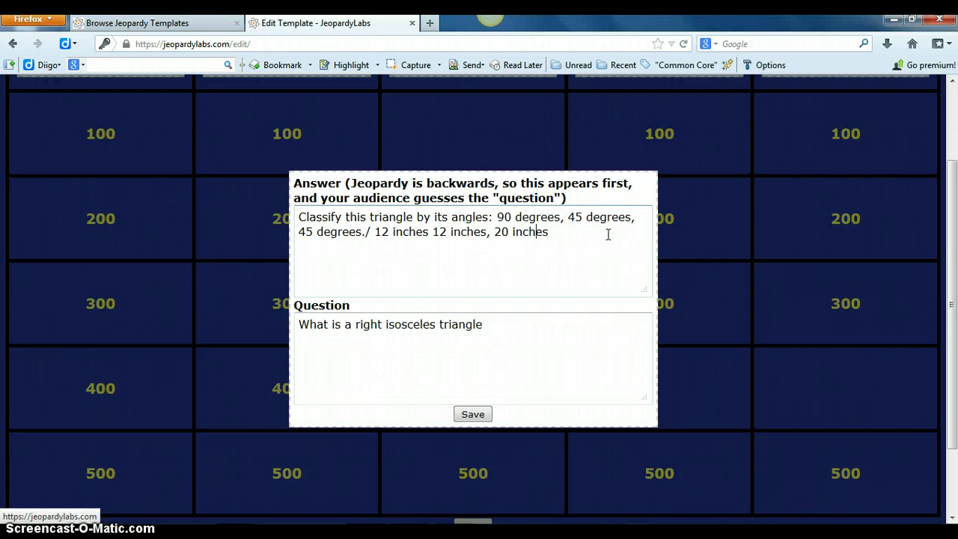
Step: Remove the side lengths in inches from the triangles clue's answer so it ends with "45 degrees.", and save the clue
key(BackSpace)
key(BackSpace)
key(BackSpace)
key(BackSpace)
key(BackSpace)
key(BackSpace)
key(BackSpace)
key(BackSpace)
key(BackSpace)
key(BackSpace)
key(BackSpace)
key(BackSpace)
key(BackSpace)
key(BackSpace)
key(BackSpace)
key(BackSpace)
key(BackSpace)
key(BackSpace)
key(BackSpace)
key(BackSpace)
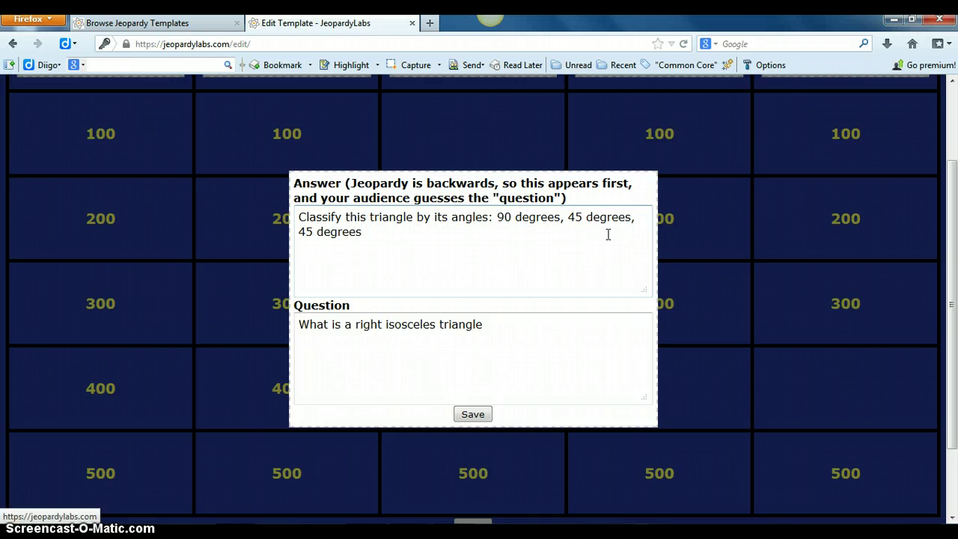
click(607, 320)
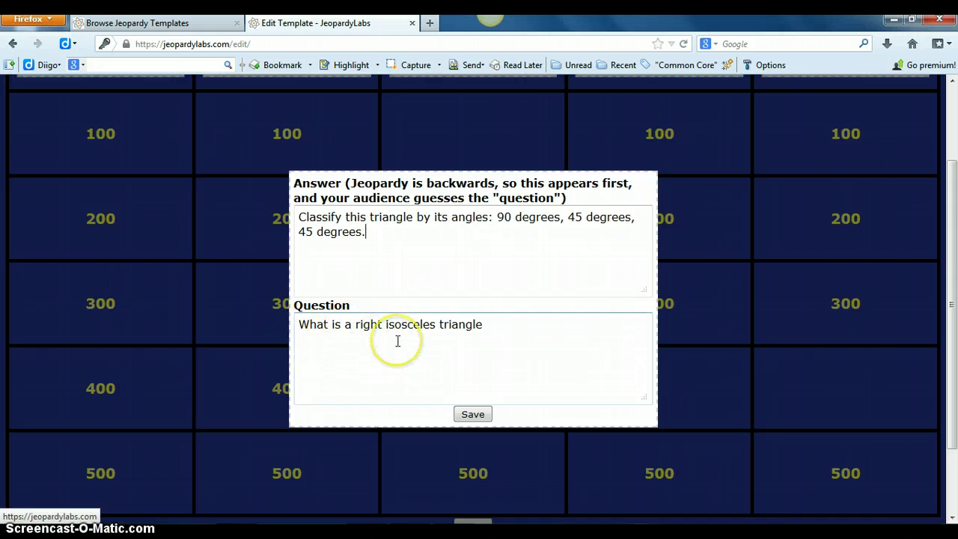
click(473, 414)
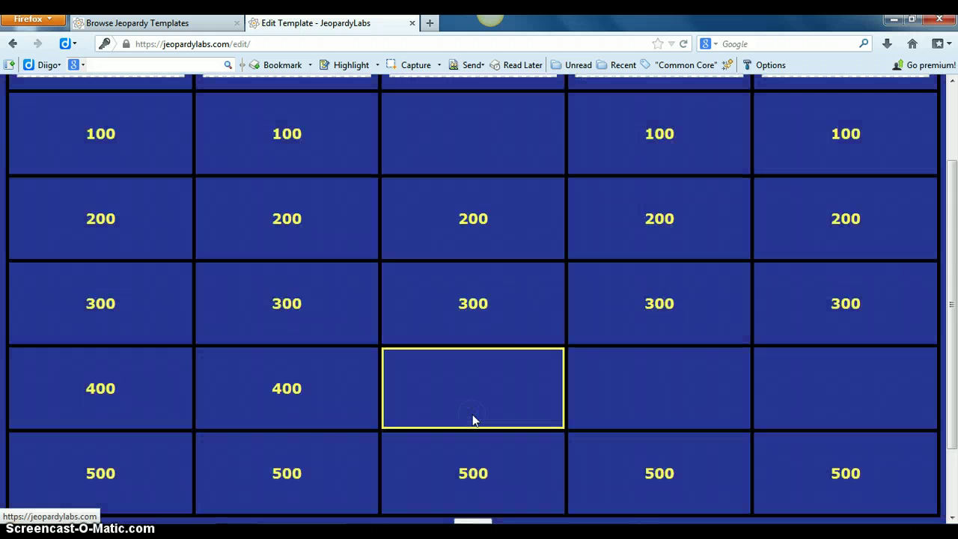
Step: Save the finished Geometry Review template and bookmark its play page opened in a new tab
drag(949, 203, 953, 268)
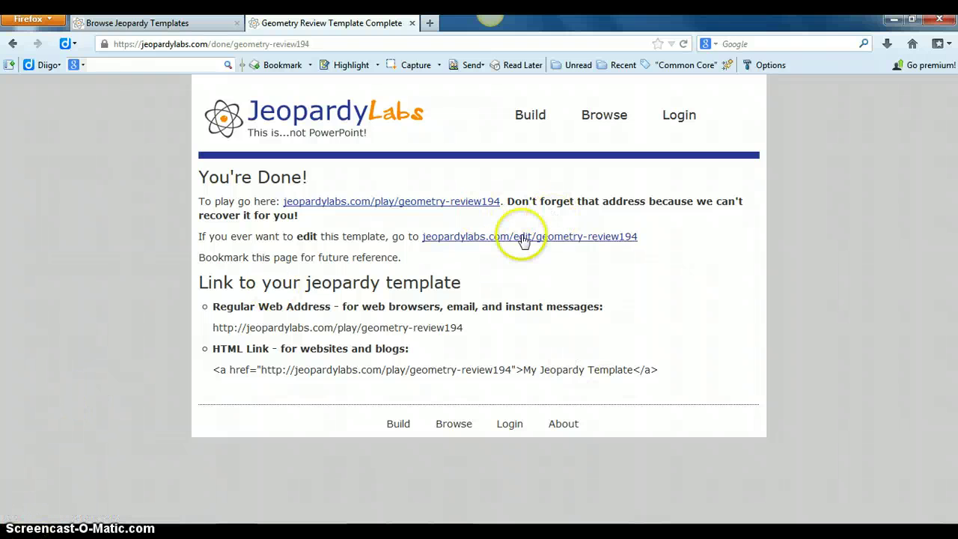
click(446, 204)
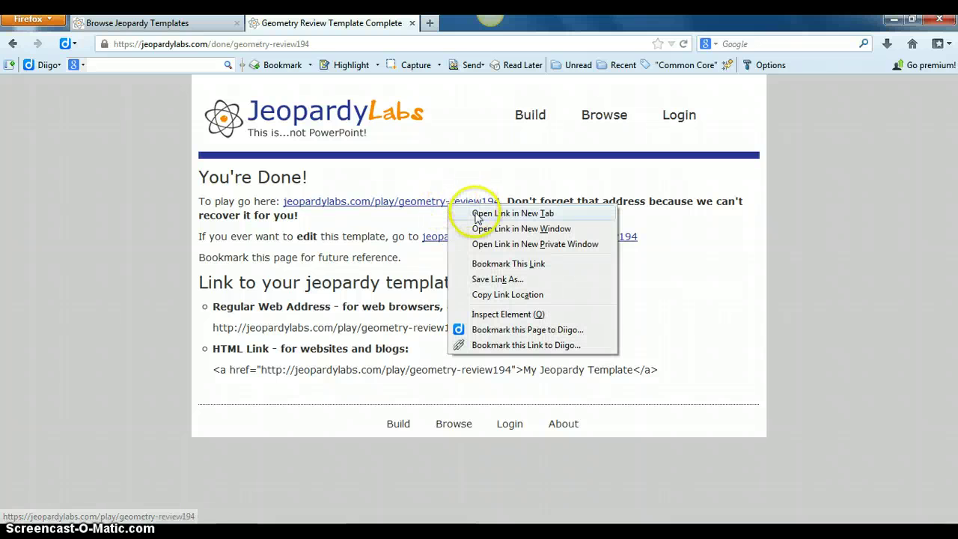
click(476, 215)
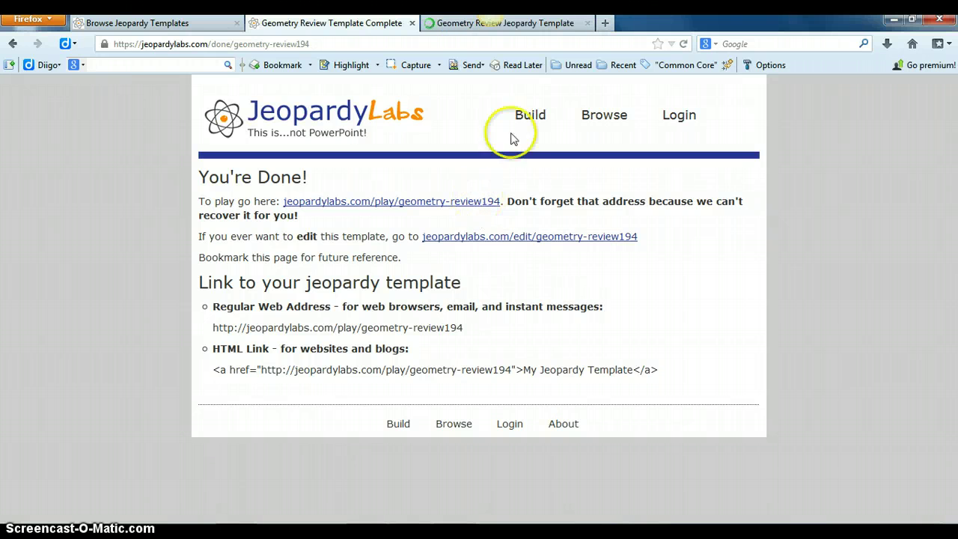
click(557, 23)
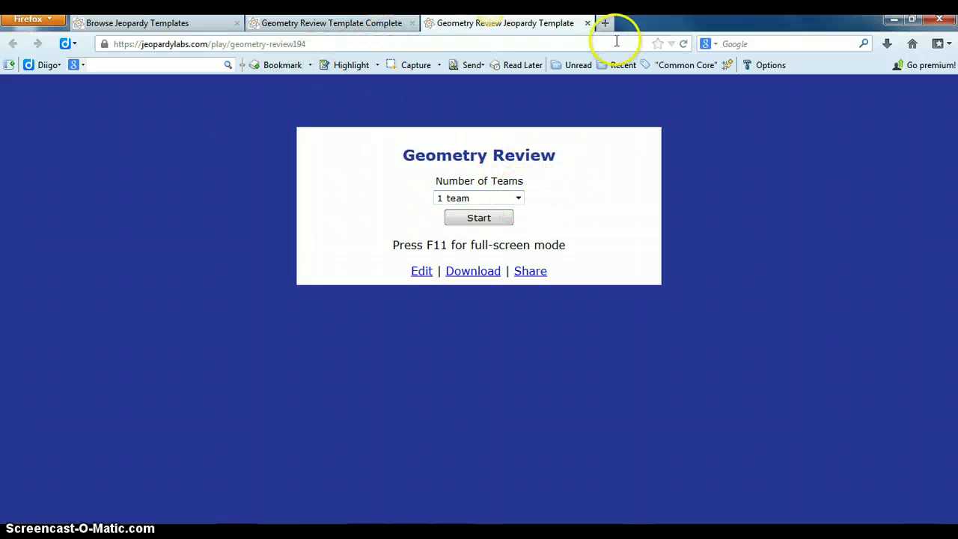
click(657, 45)
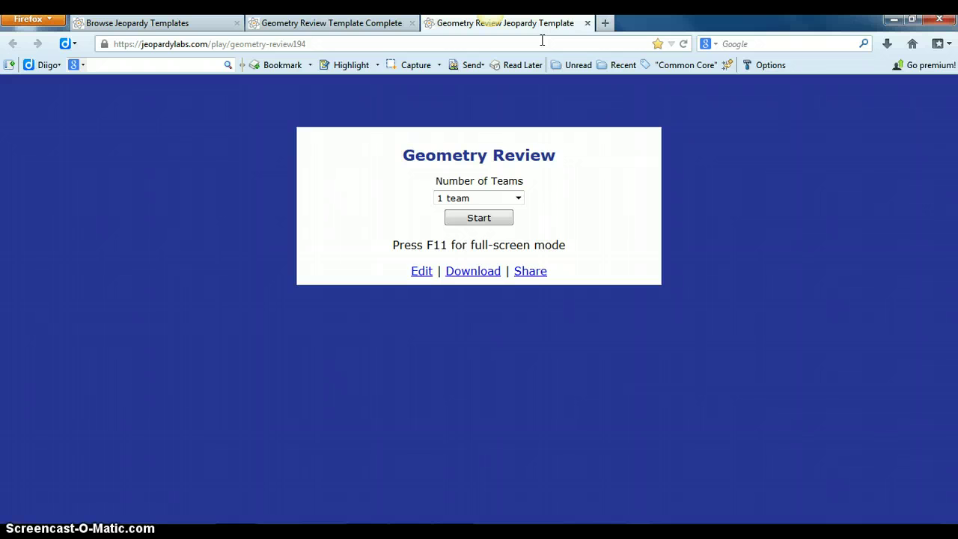
Step: Start the Geometry Review game with 4 teams in full-screen mode
click(518, 199)
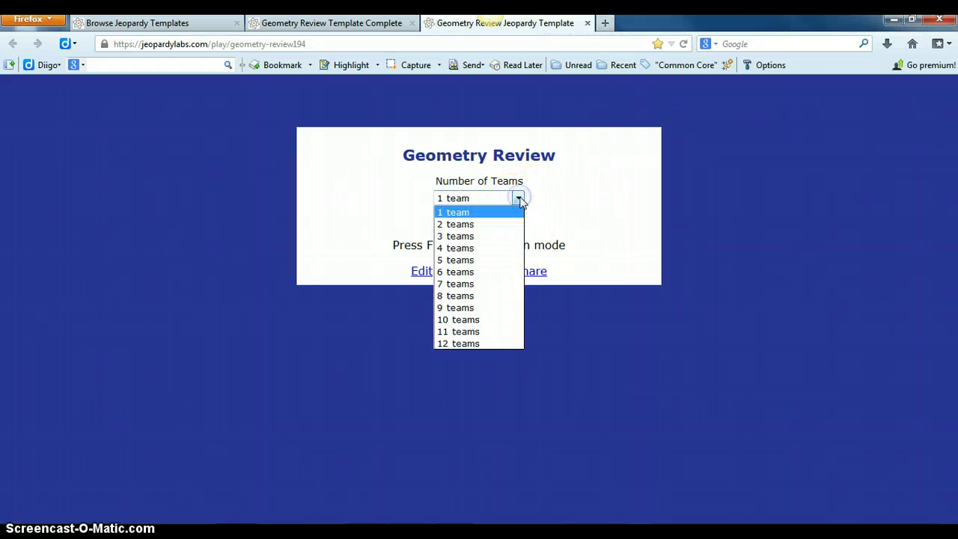
click(483, 252)
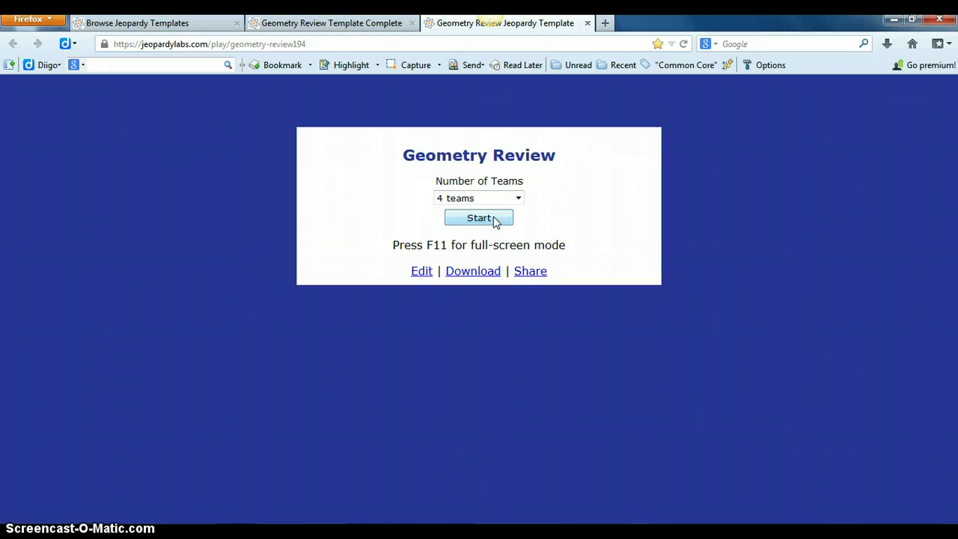
click(493, 219)
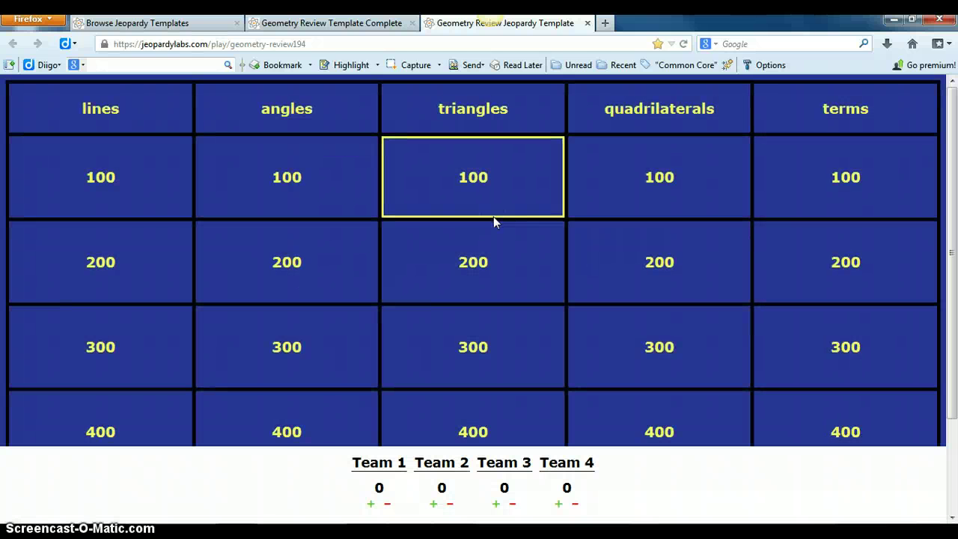
key(F11)
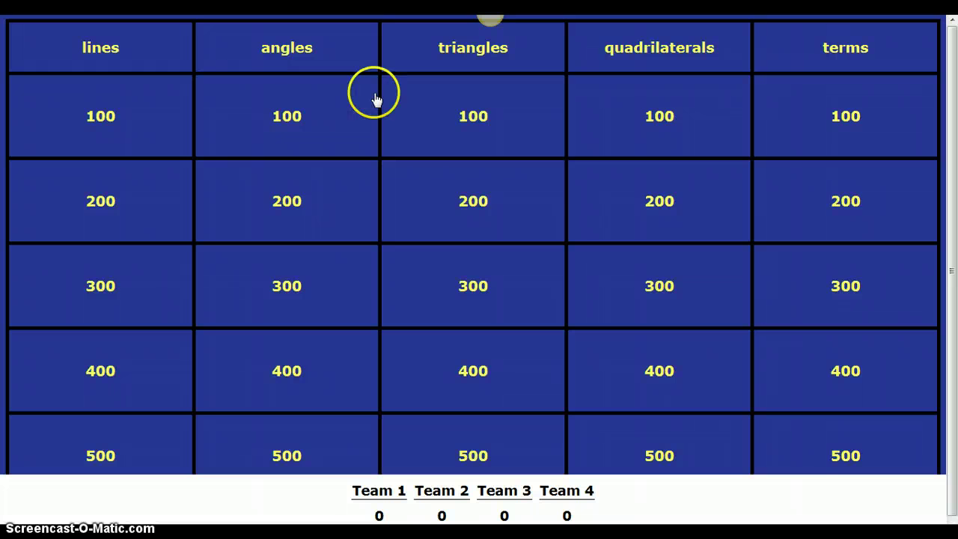
Step: Play the 300-point quadrilaterals clue, revealing its correct response and deducting 300 points from Team 1
click(627, 277)
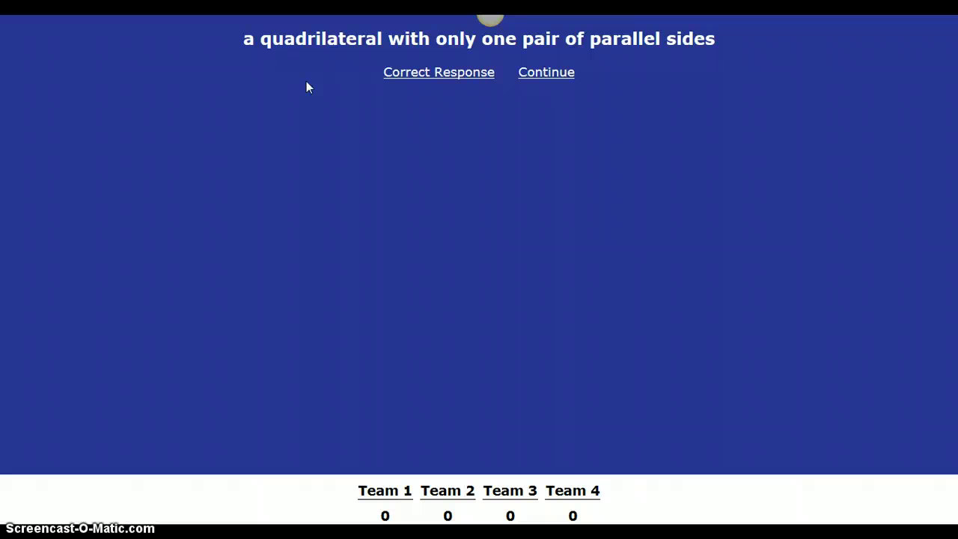
click(399, 76)
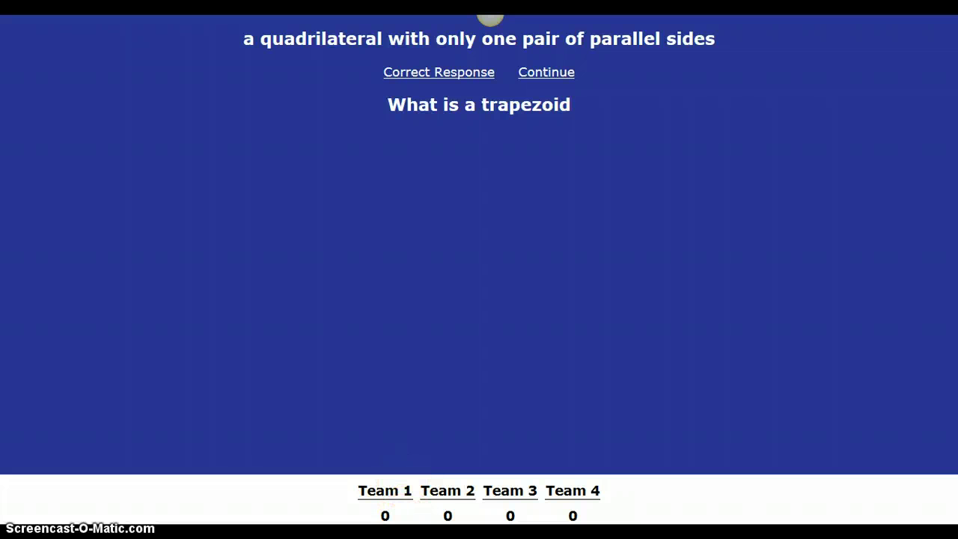
click(391, 532)
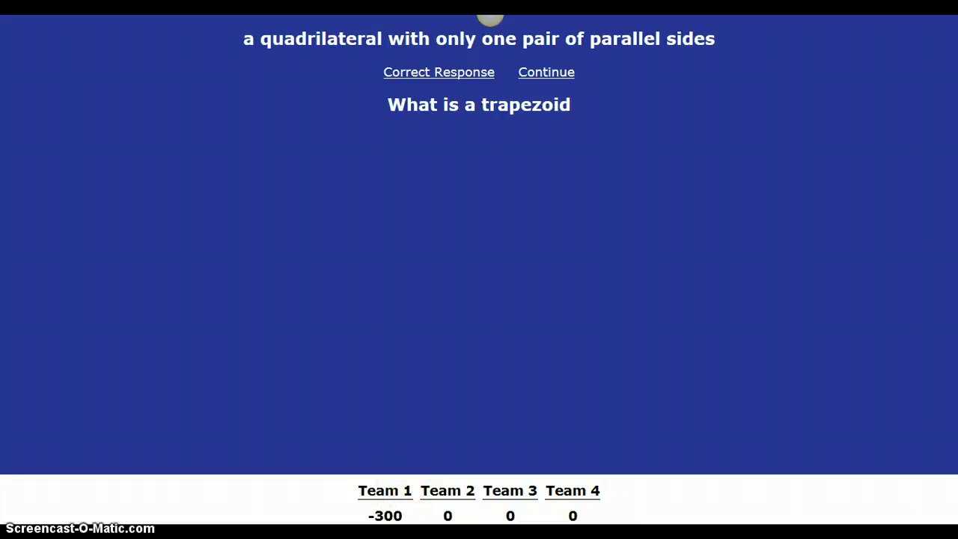